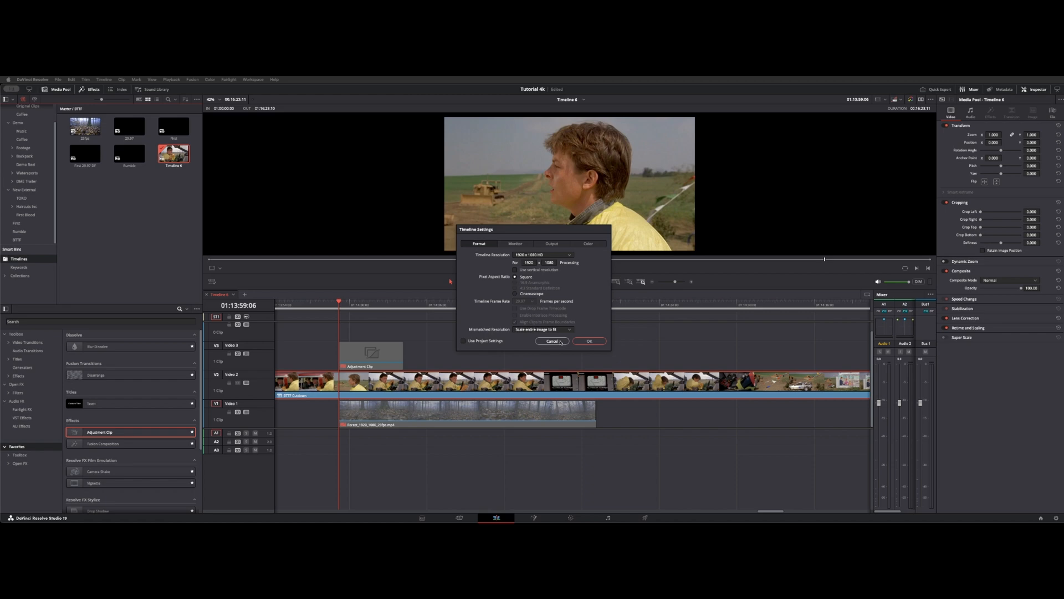
Dismiss the timeline settings without changes and view the metadata of the Back to the Future.mp4 source clip.
click(551, 341)
click(516, 326)
click(509, 395)
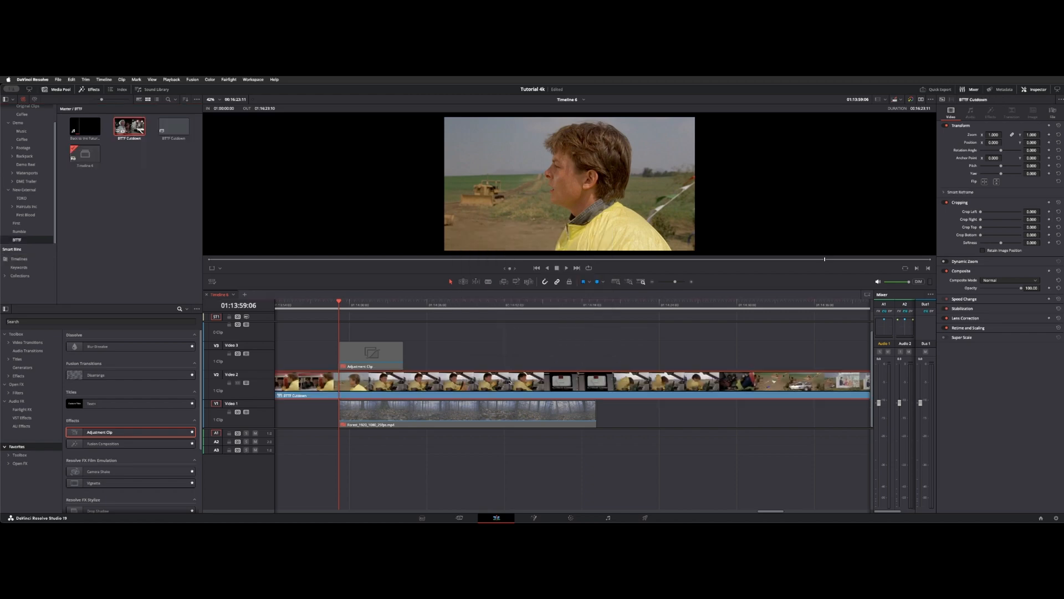
mouse_move(101, 171)
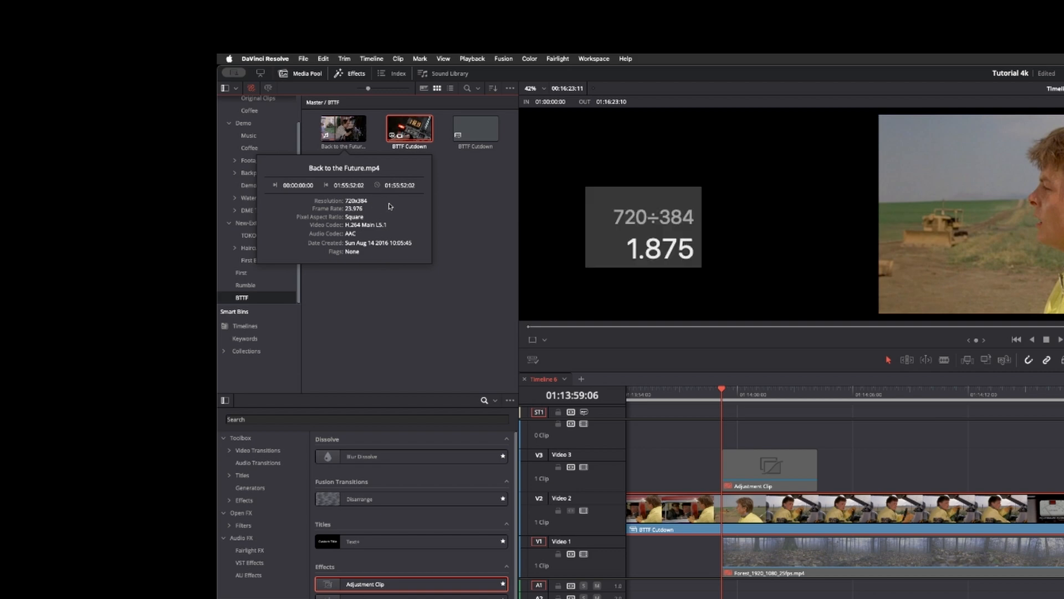
click(829, 445)
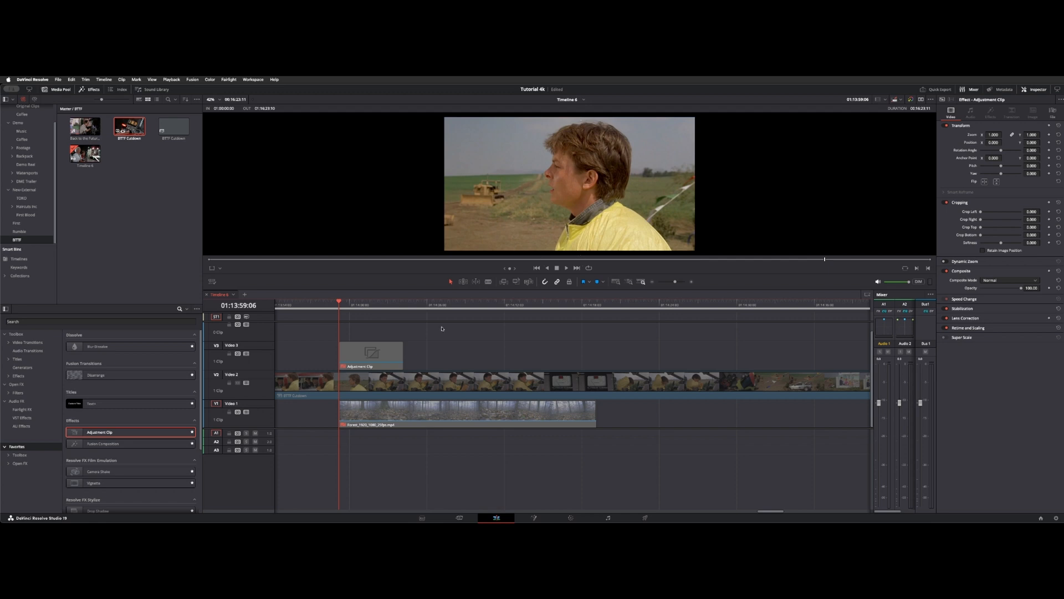
Enable the forest clip on Video 1 and try adjusting the zoom of the BTTF Cutdown clip above it.
click(359, 413)
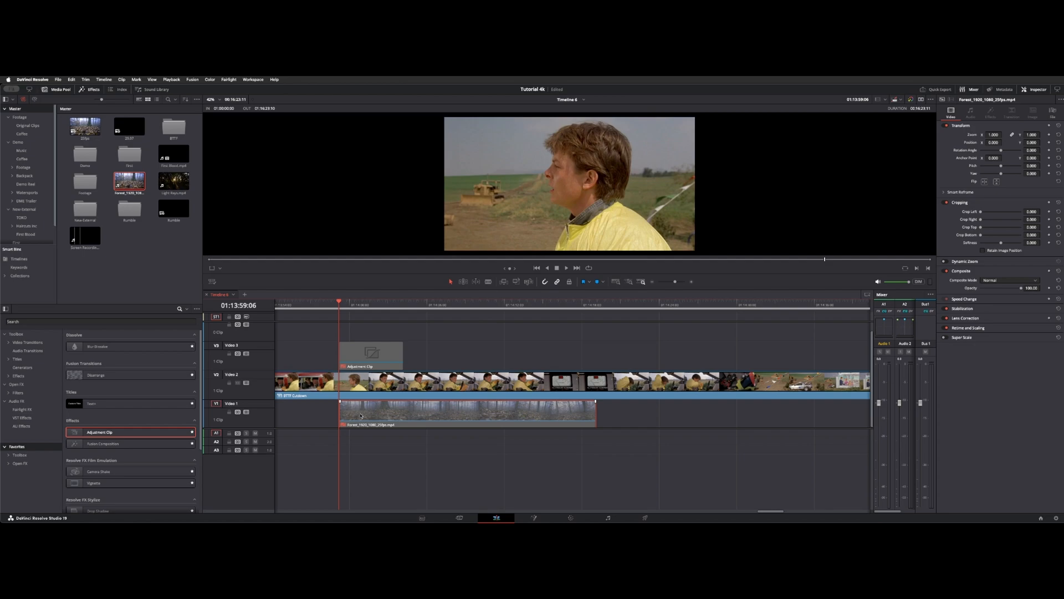
key(d)
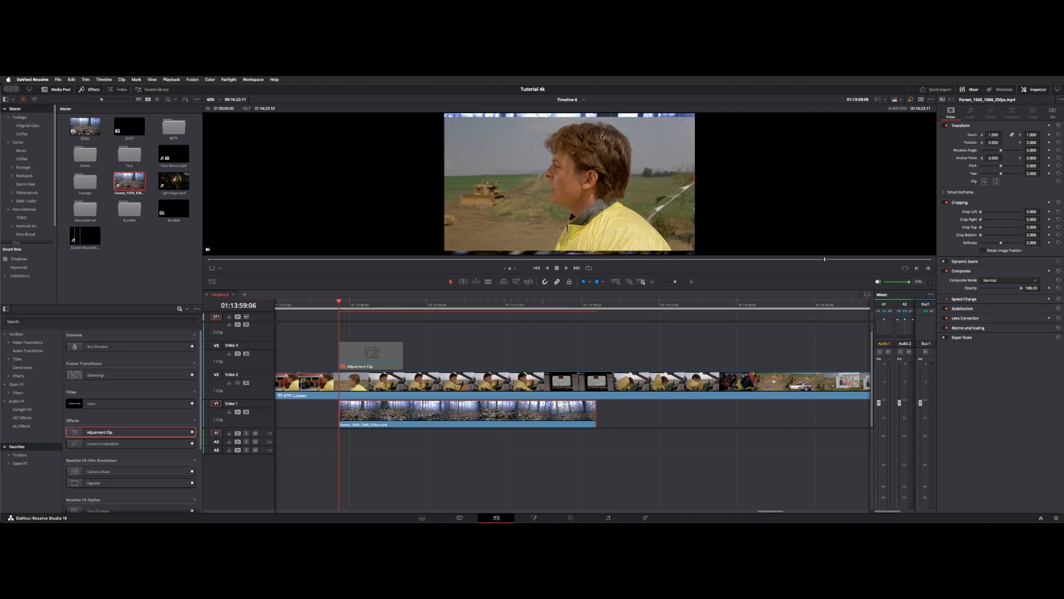
click(504, 389)
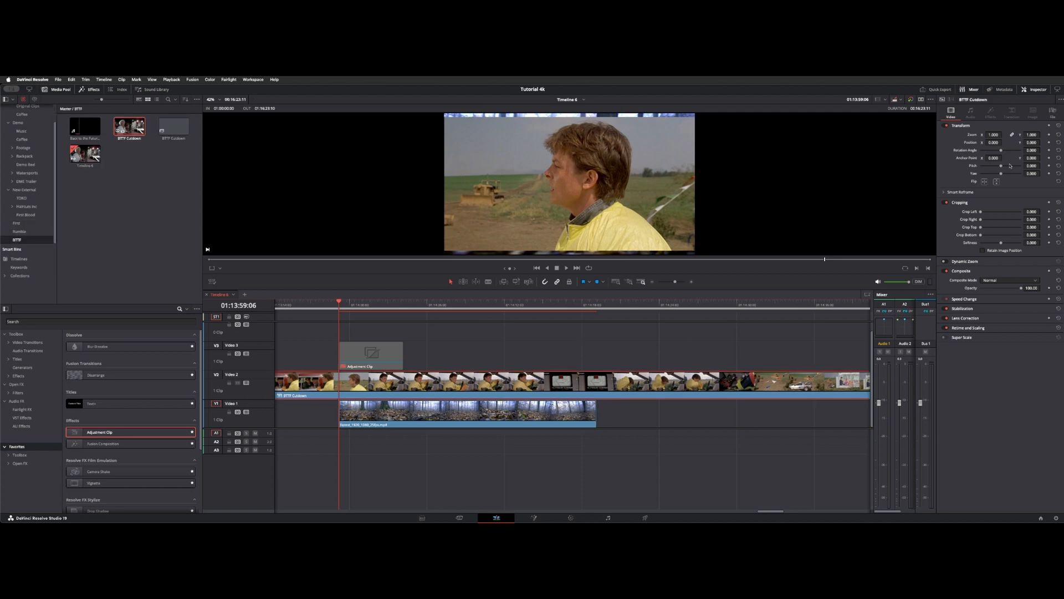
drag(994, 134, 1010, 134)
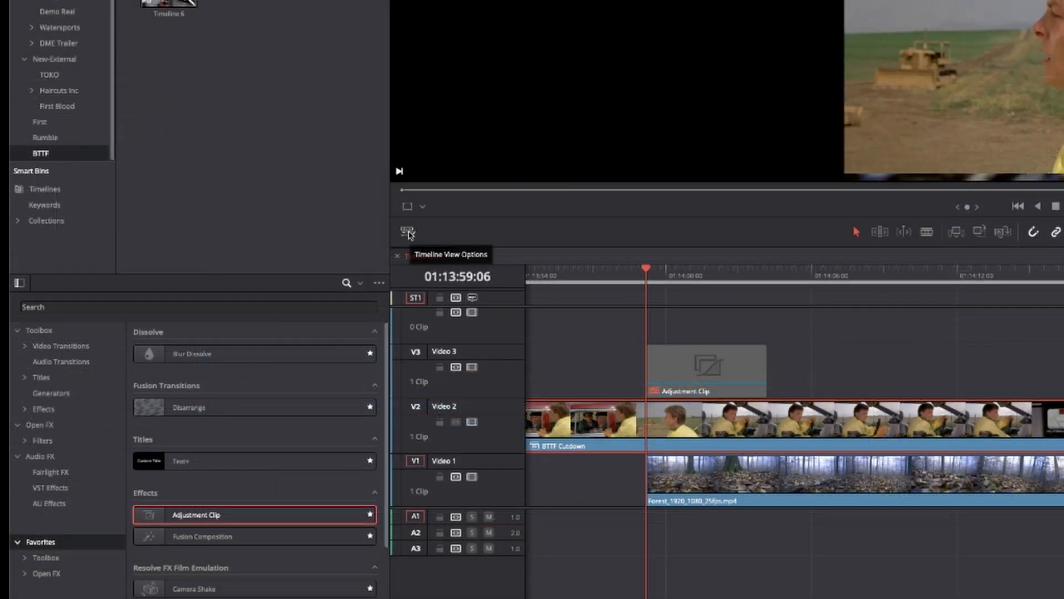
Set the viewer background to Checkerboard and disable the forest clip on Video 1.
click(408, 232)
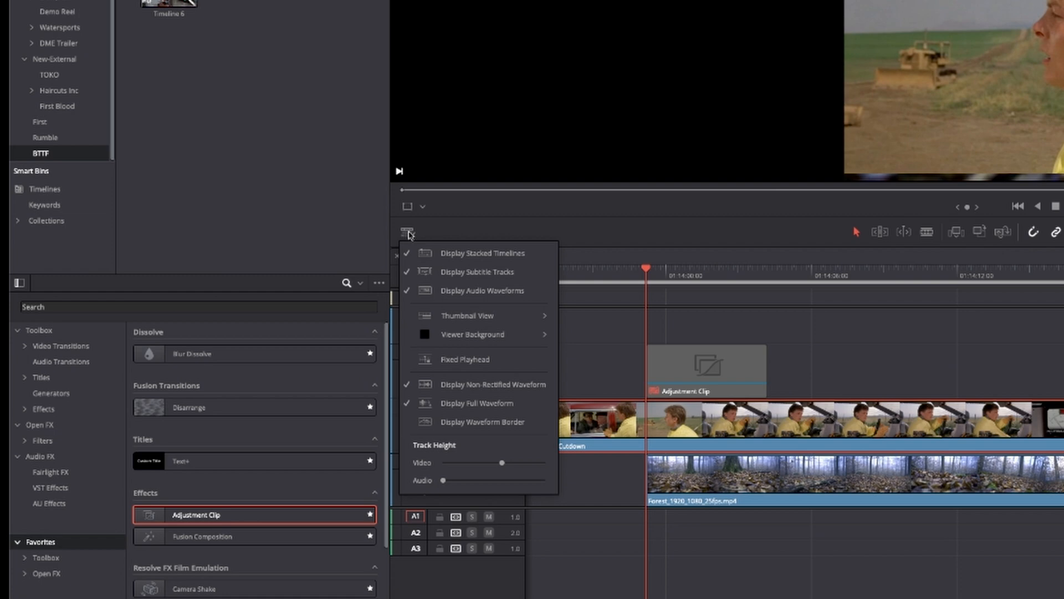
mouse_move(499, 338)
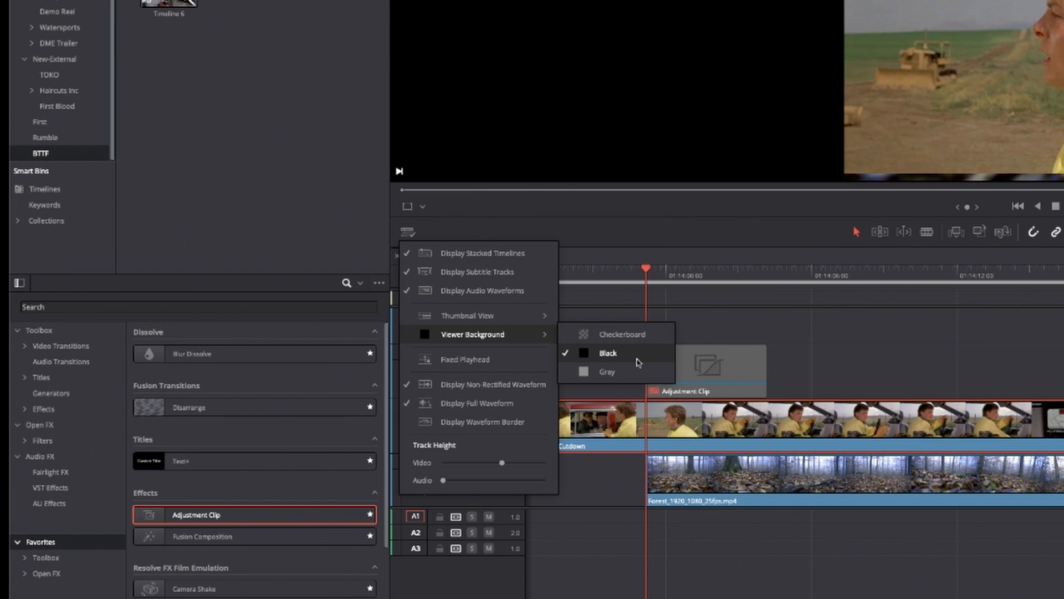
click(642, 339)
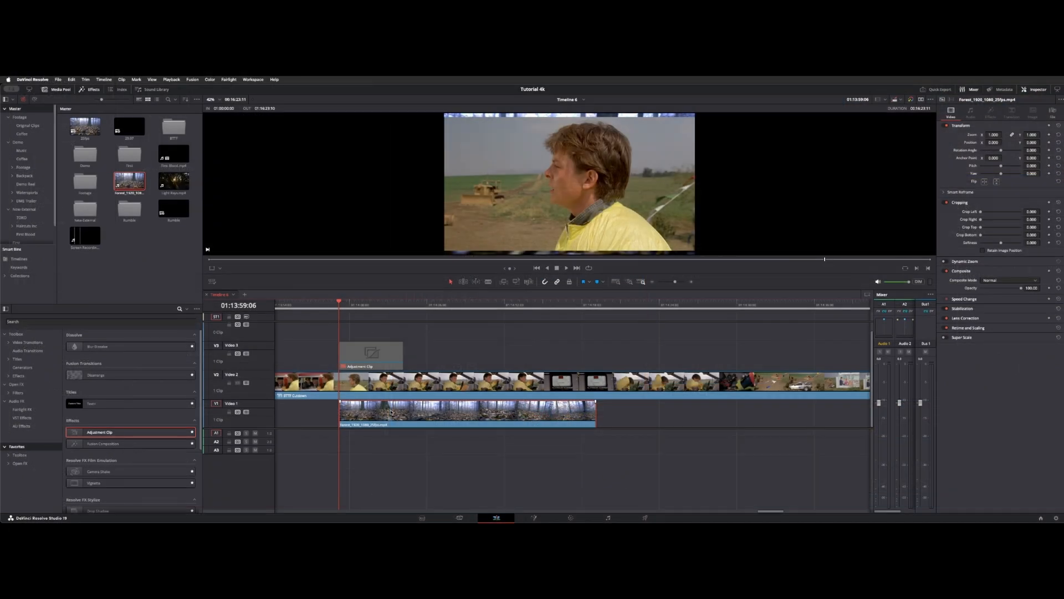
key(d)
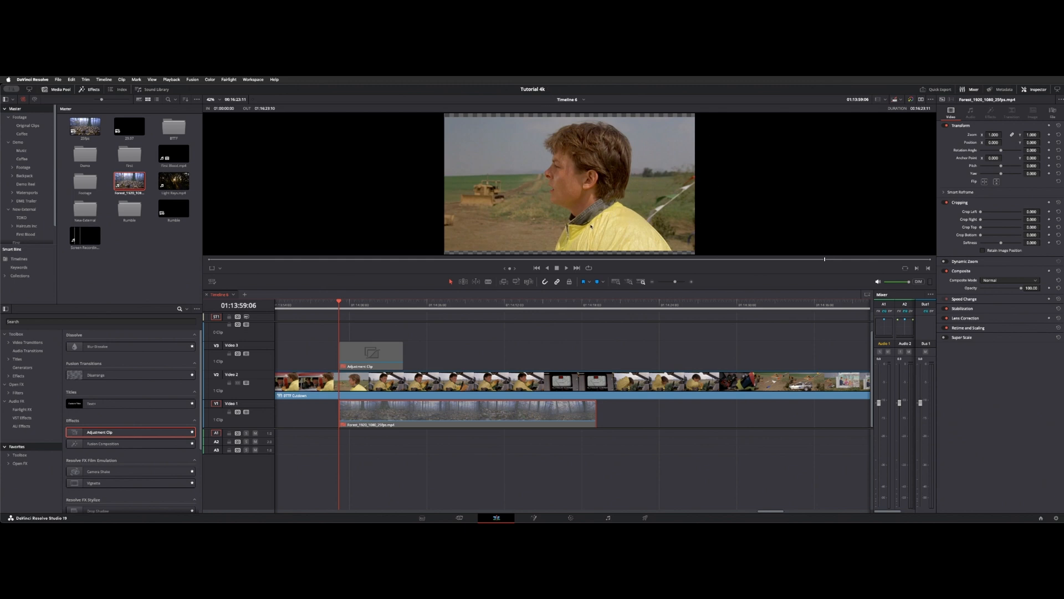
Switch the viewer background to Gray.
click(212, 280)
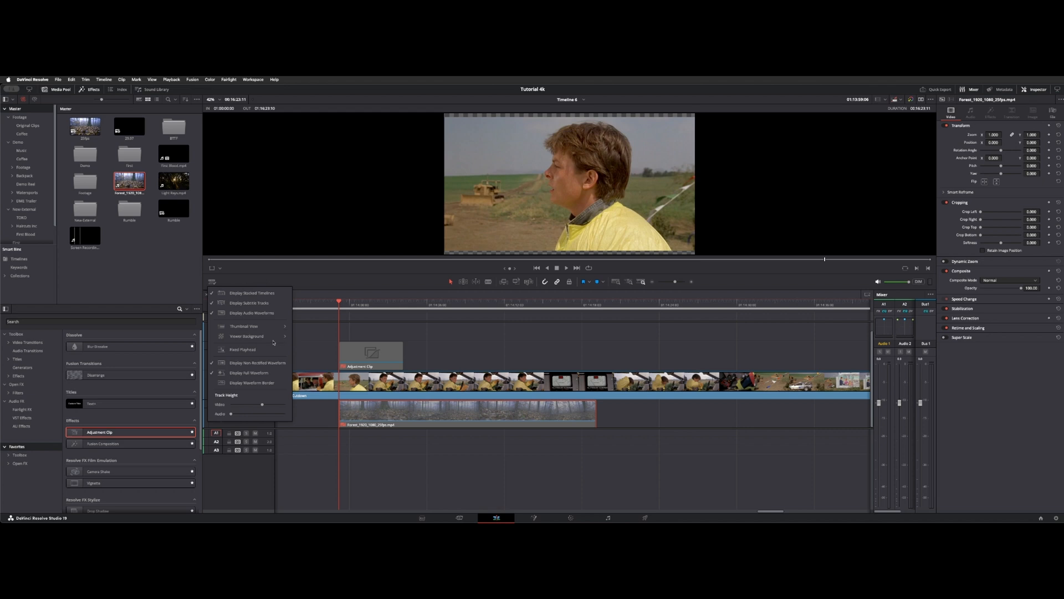
mouse_move(274, 337)
click(308, 354)
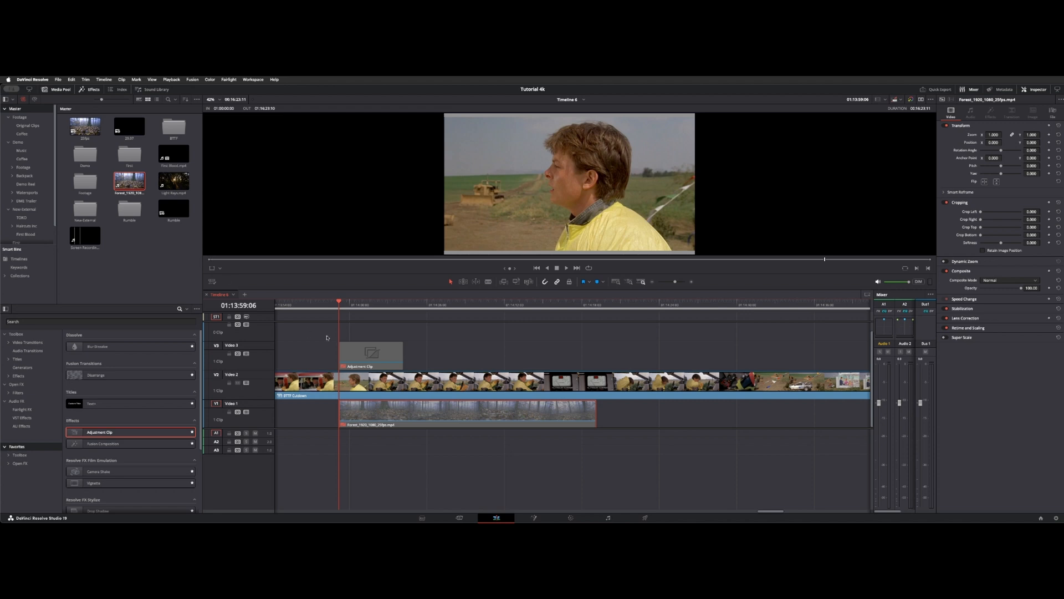
Set the viewer background back to Black.
click(211, 281)
mouse_move(282, 339)
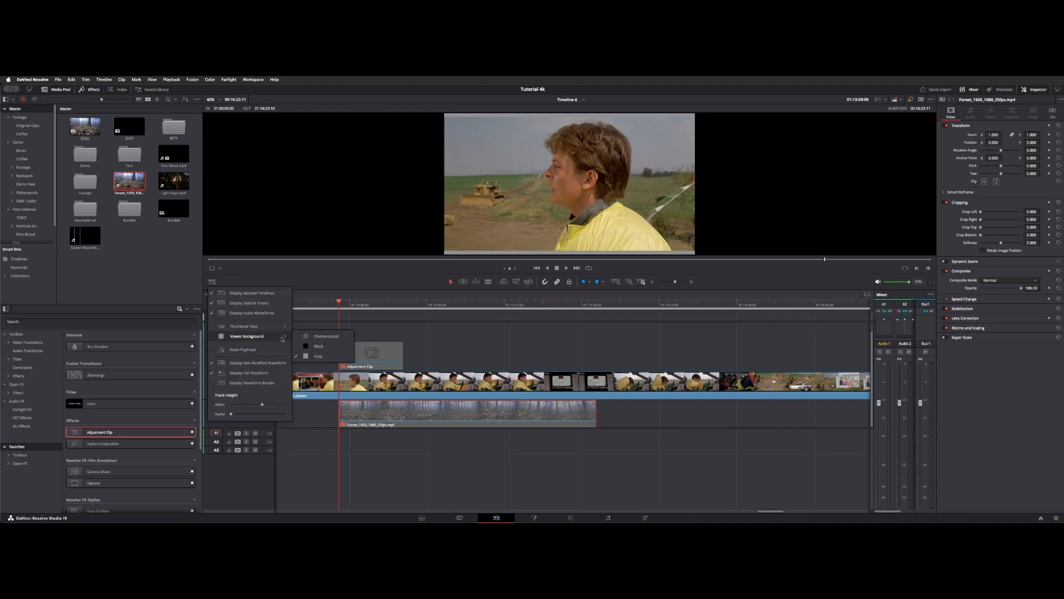
click(319, 346)
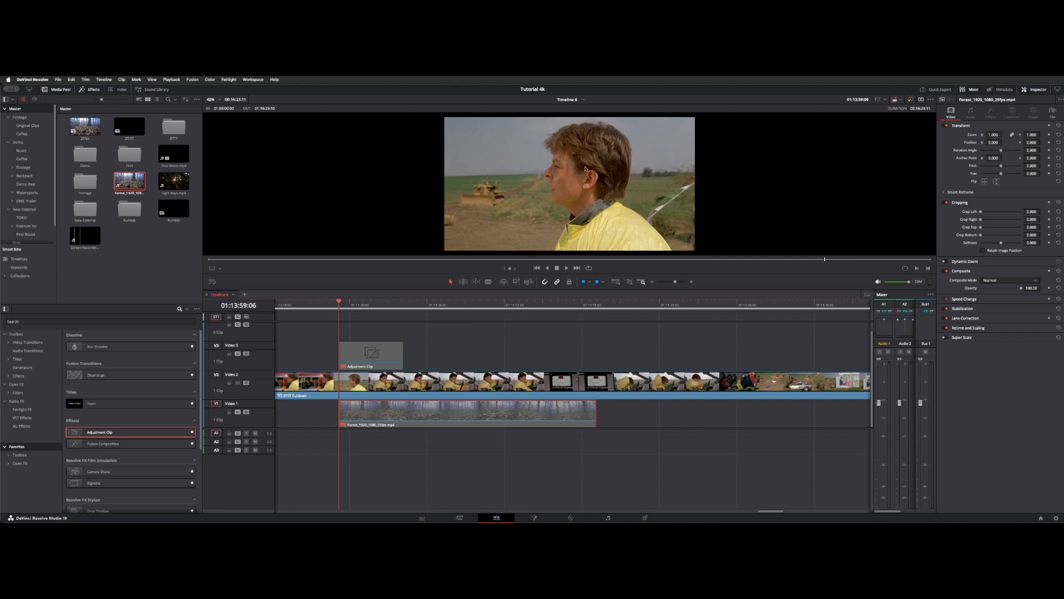
Toggle the forest clip on and off again, and select Black once more as the viewer background.
click(390, 410)
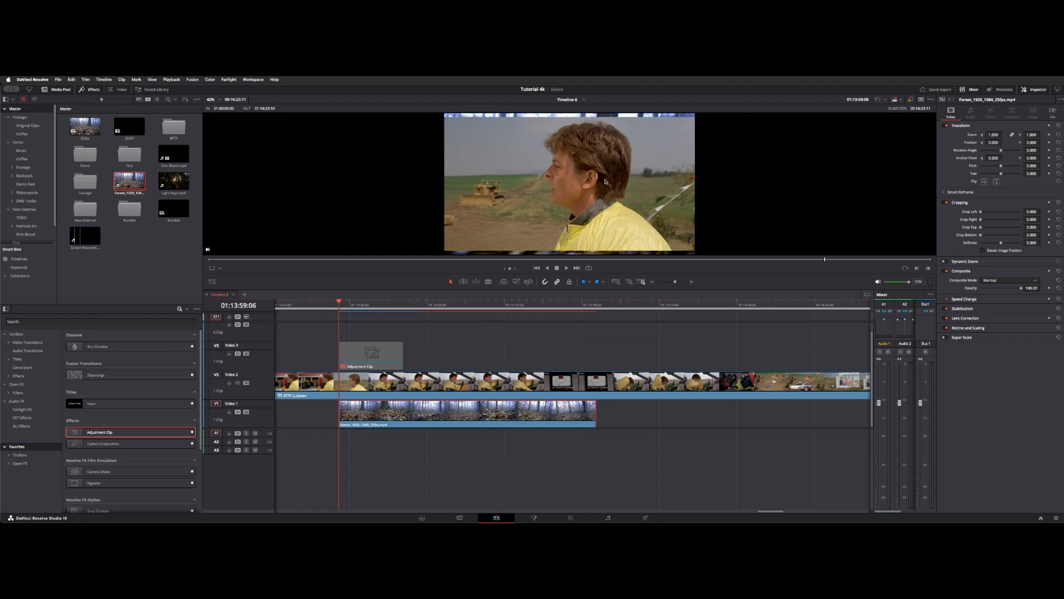
key(d)
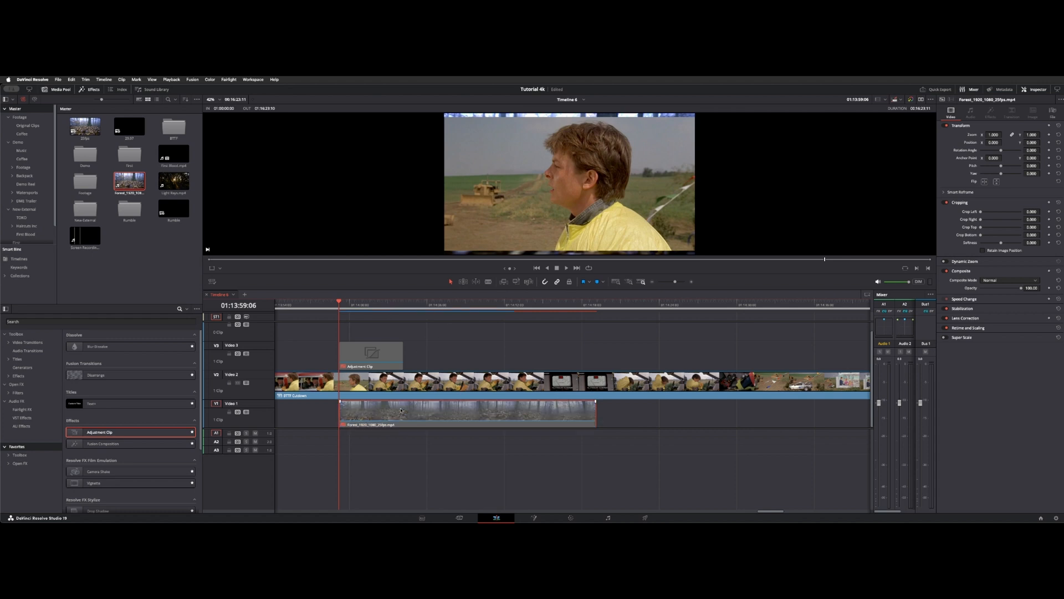
click(212, 281)
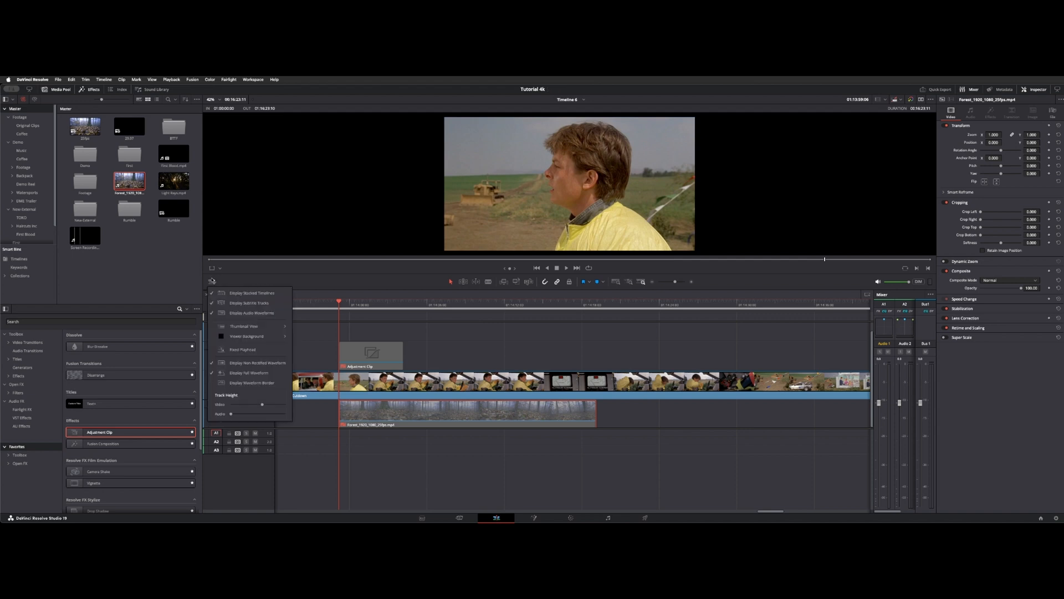
mouse_move(266, 336)
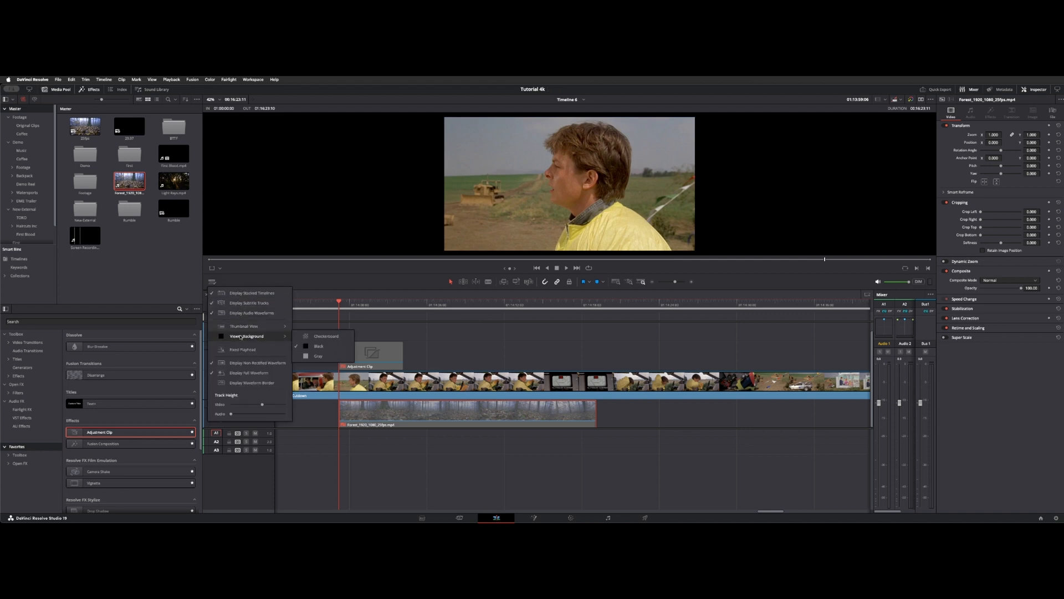
click(327, 349)
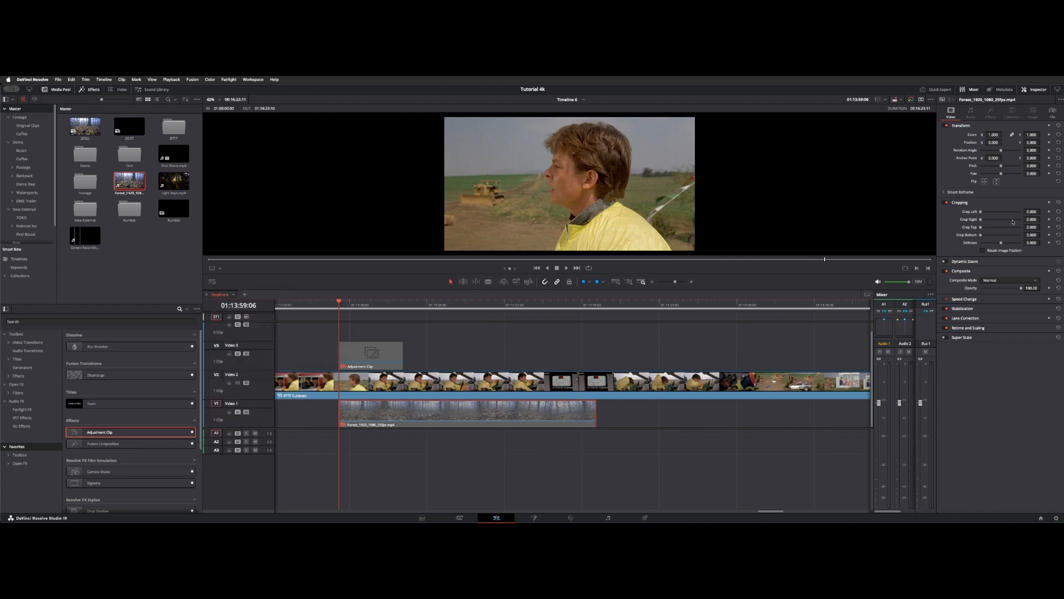
Try cropping the top of the BTTF Cutdown clip against the black viewer background and reset its Crop Top value.
drag(1043, 227, 1025, 228)
click(424, 382)
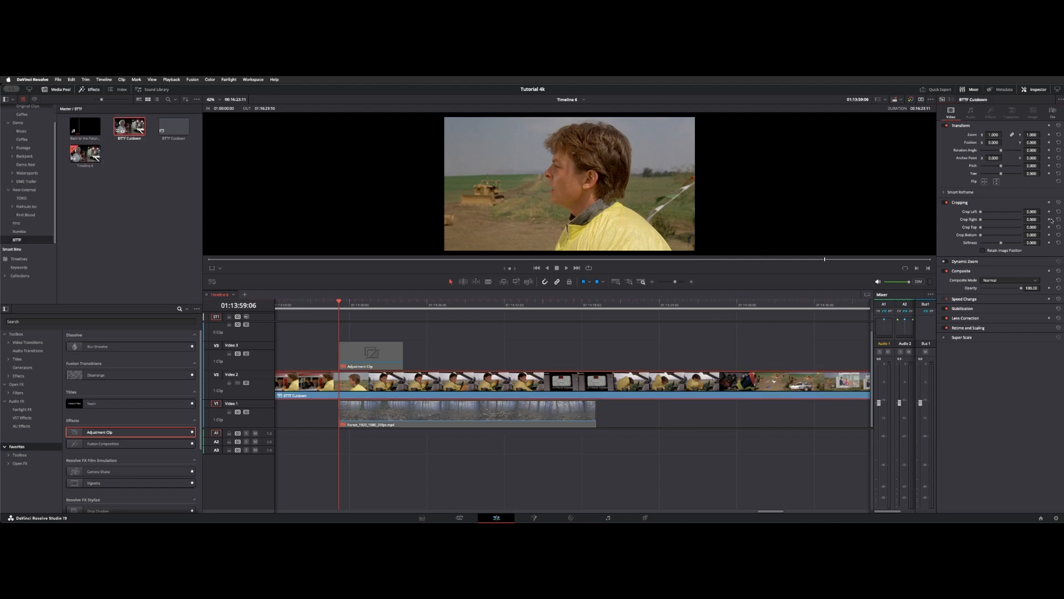
drag(1033, 227, 1057, 227)
double_click(968, 229)
Re-enable the forest clip, try cropping the top of BTTF Cutdown to reveal it, and reset the crop.
click(399, 410)
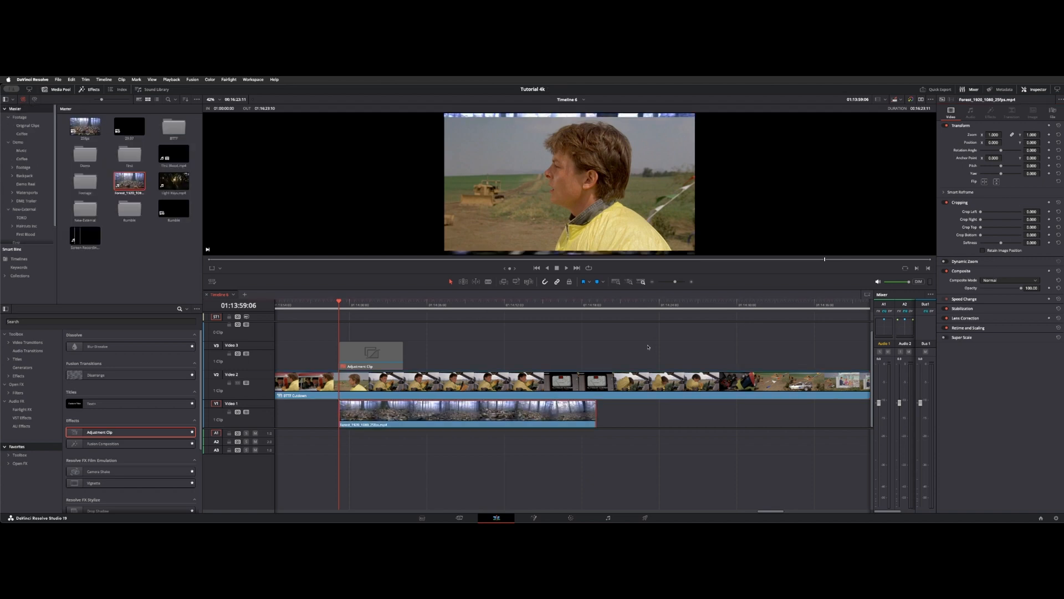
click(525, 373)
drag(1032, 227, 1056, 228)
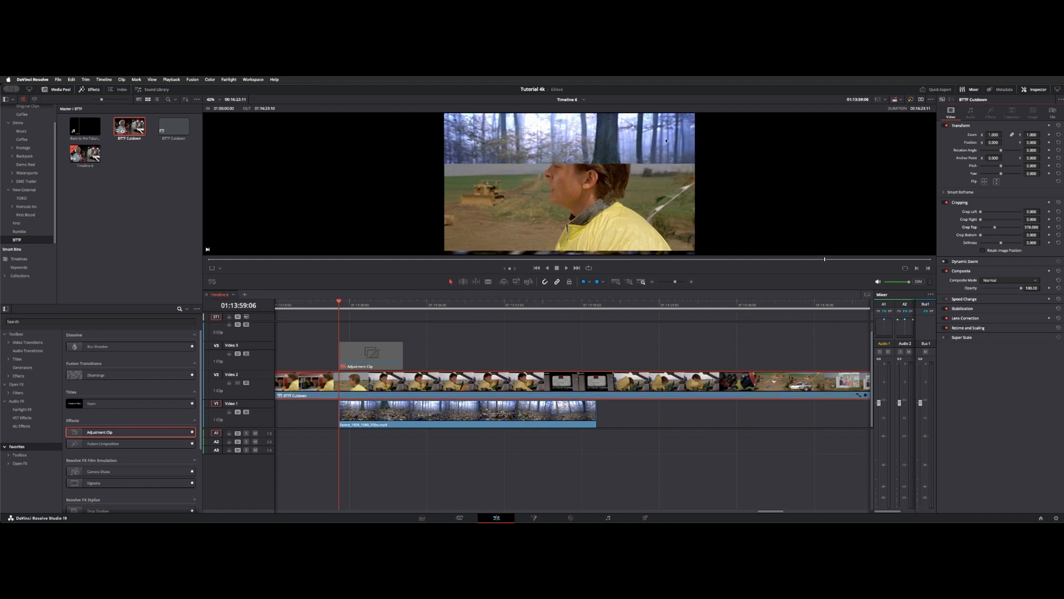
double_click(967, 229)
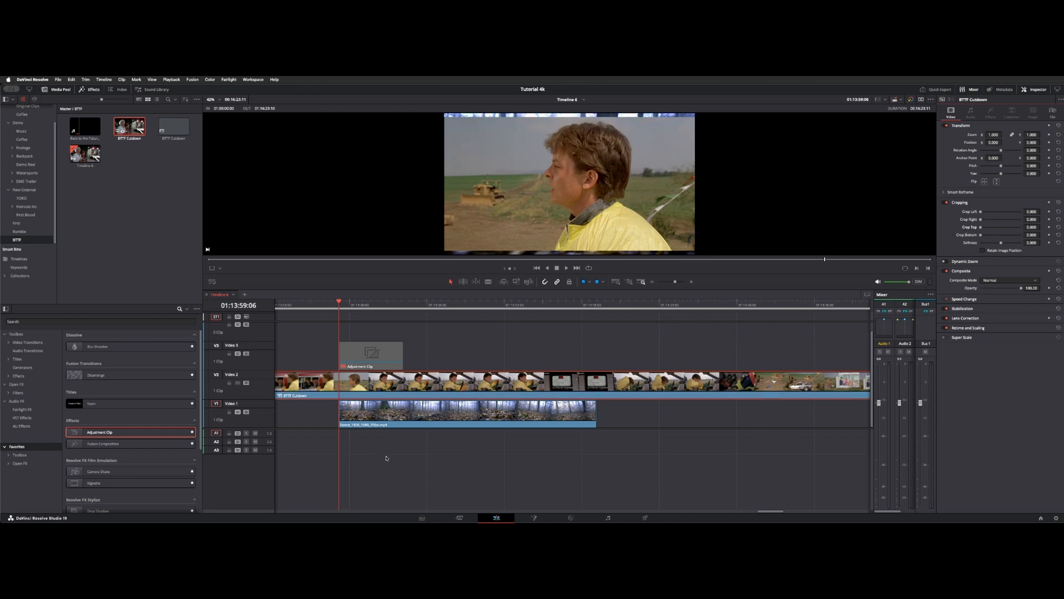
Enable the adjustment clip on Video 3, try cropping its top, reset the crop and disable the clip again.
click(363, 364)
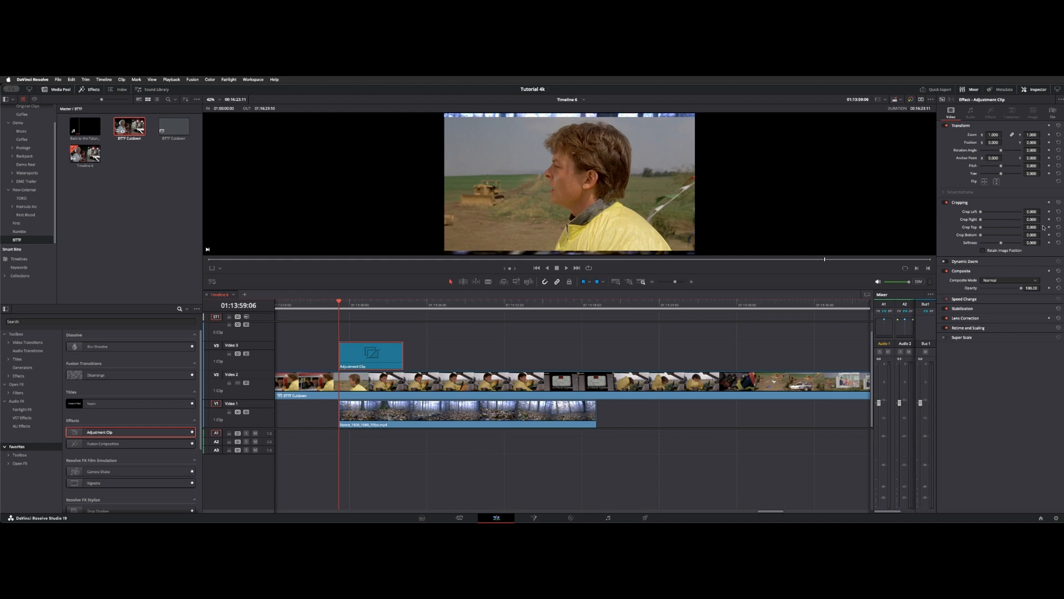
drag(1044, 227, 1043, 227)
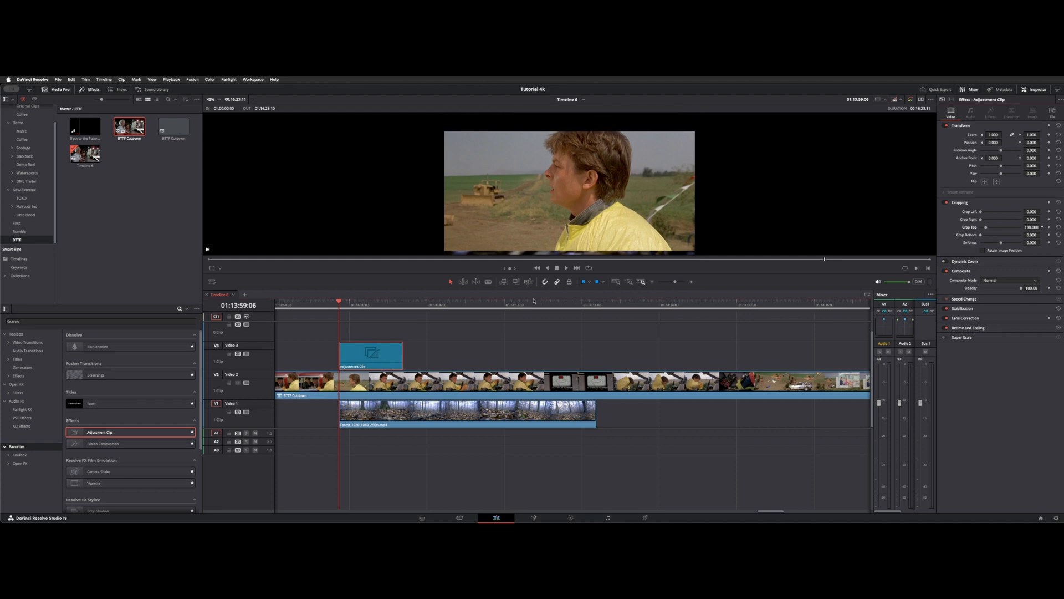
drag(534, 301, 301, 289)
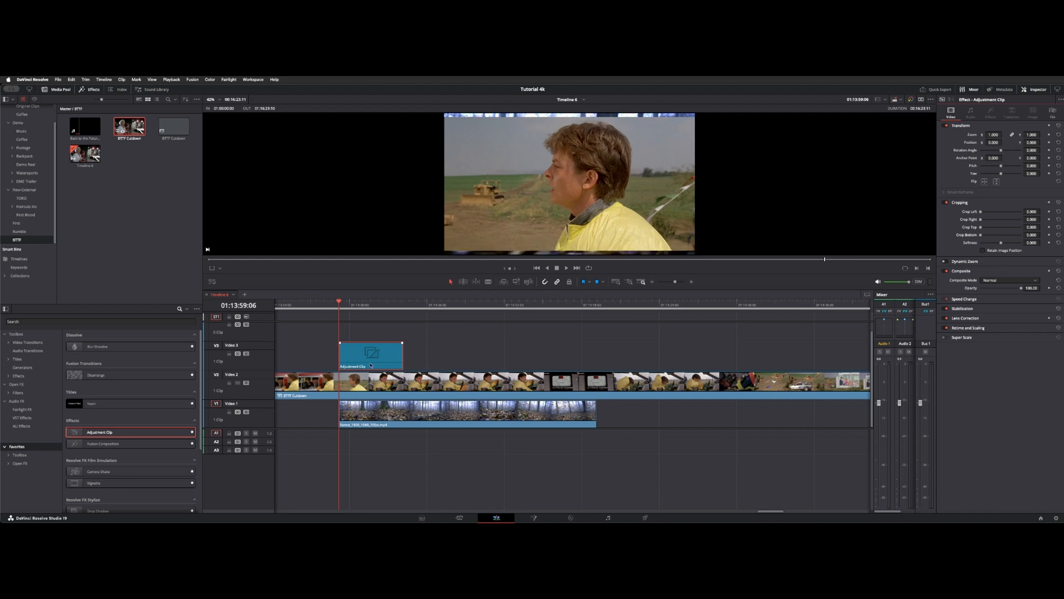
click(961, 203)
key(d)
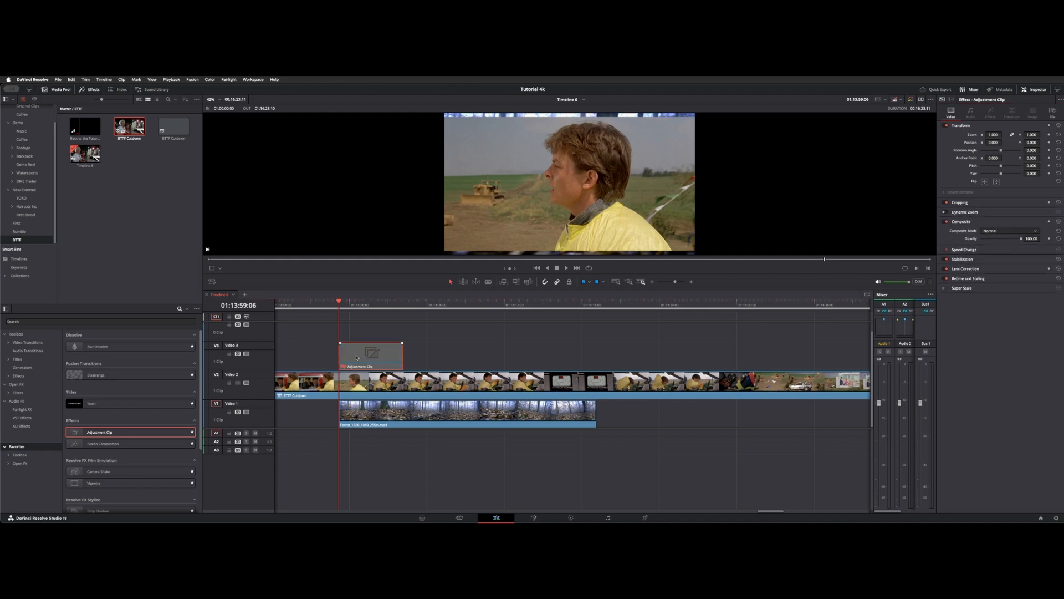
Apply 1.33 output blanking to the timeline.
click(107, 79)
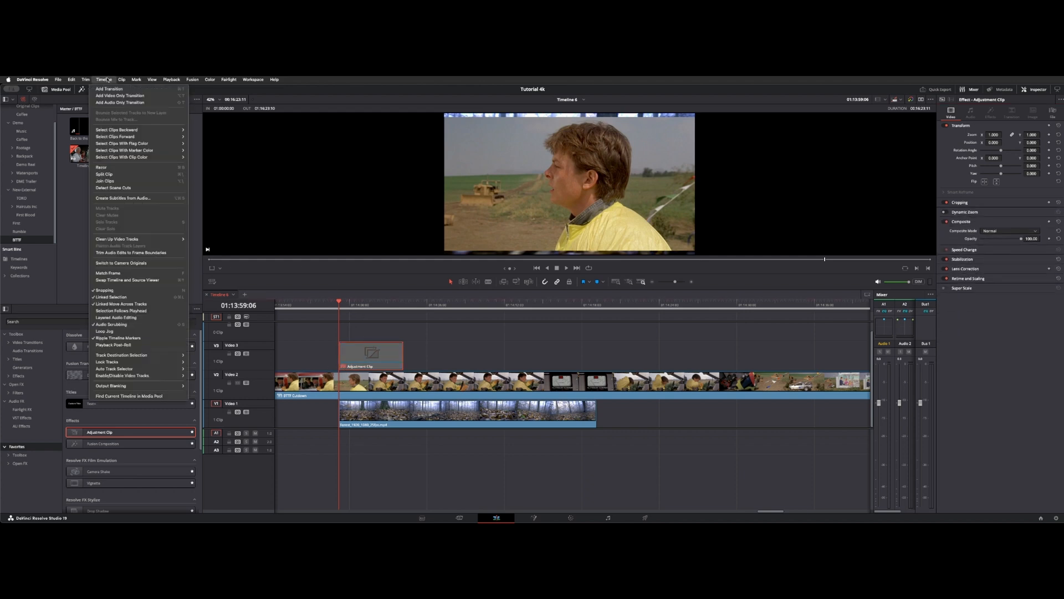
mouse_move(141, 385)
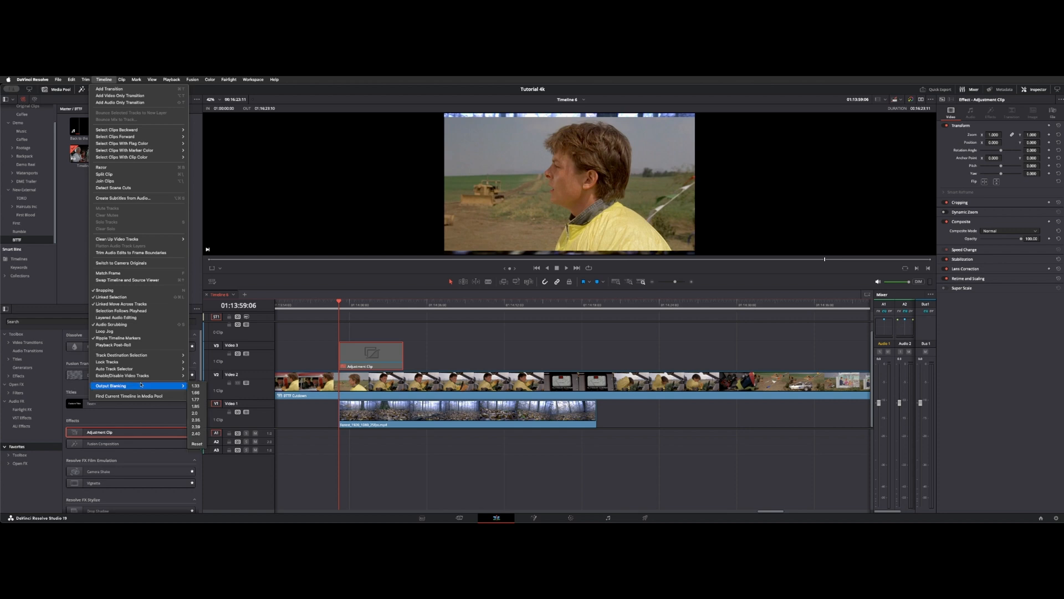
click(195, 386)
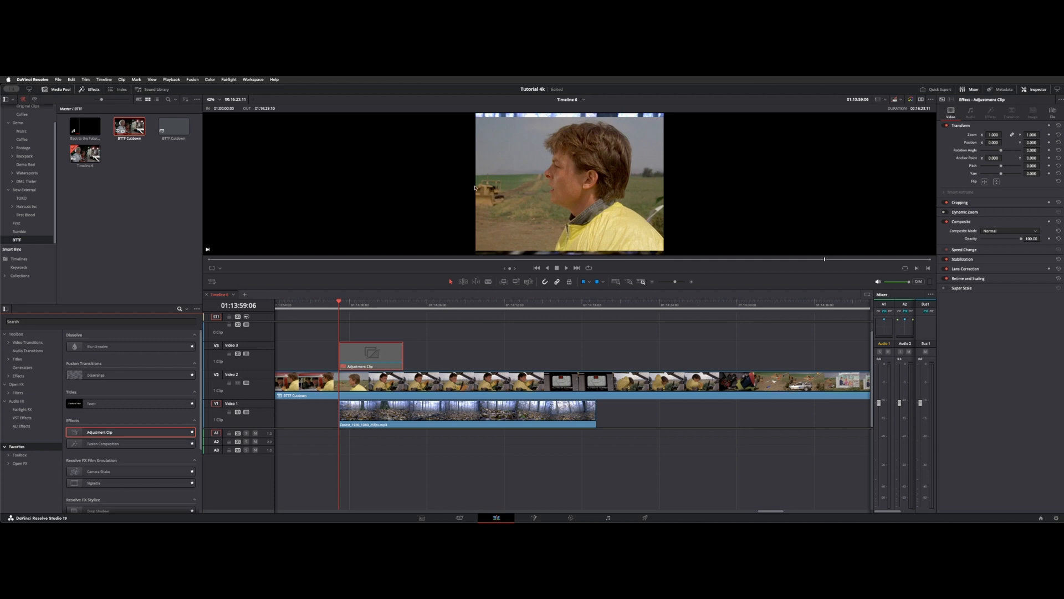
Change the timeline's output blanking to 2.0, check another frame and return the playhead to the start of the forest clip.
click(109, 79)
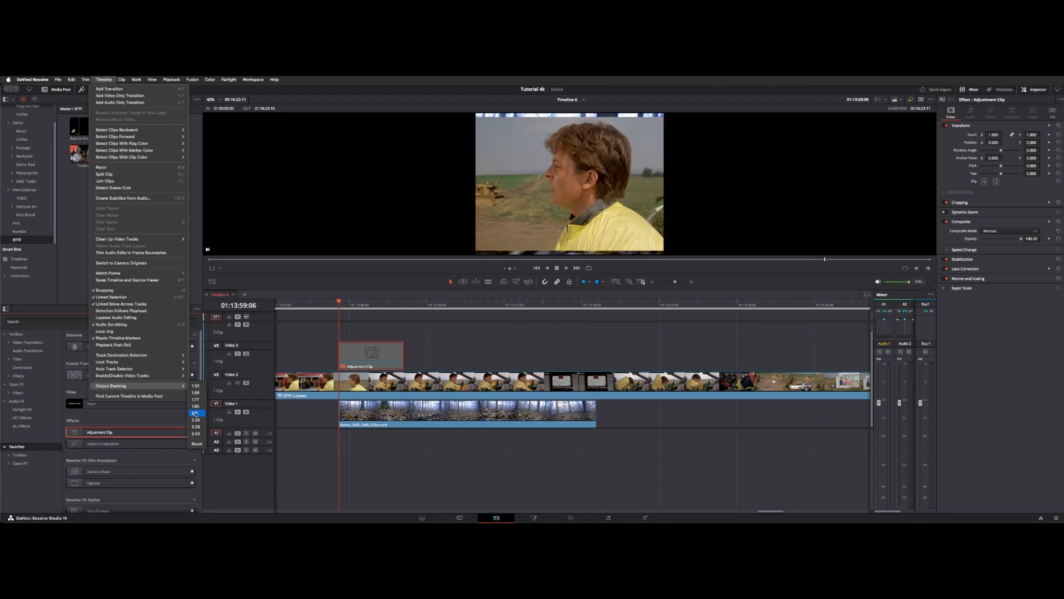
click(195, 413)
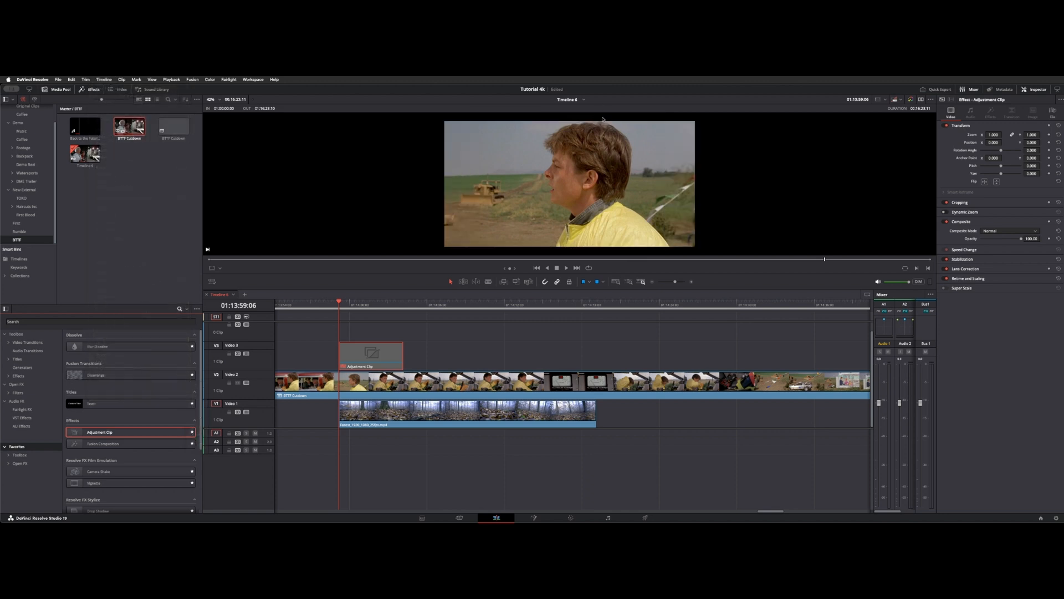
click(366, 304)
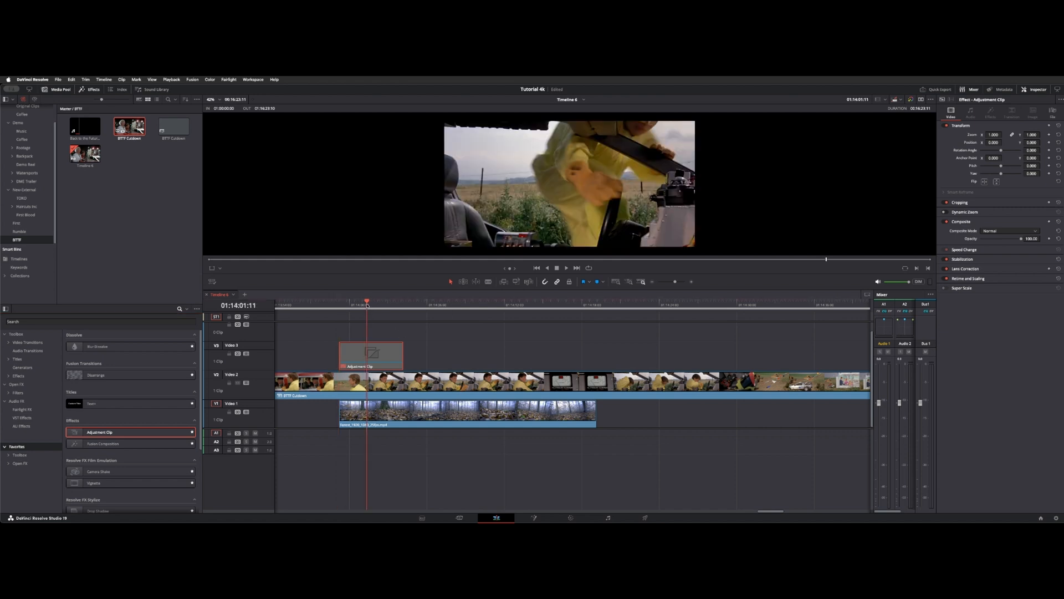
click(373, 417)
key(Up)
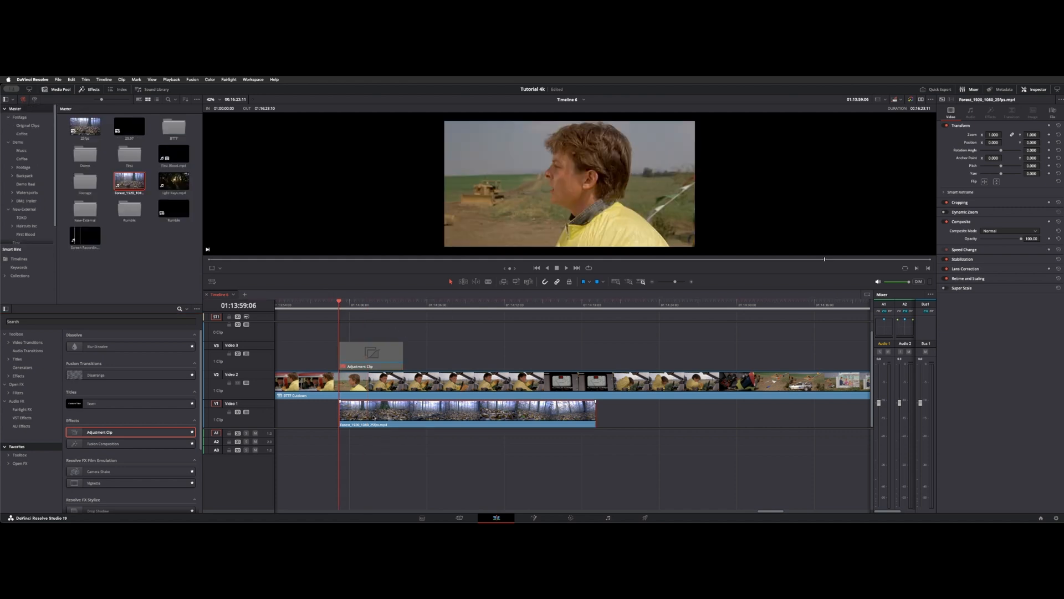
Disable the forest clip on Video 1 to compare the letterboxed frame without it, and re-enable the clip.
double_click(373, 417)
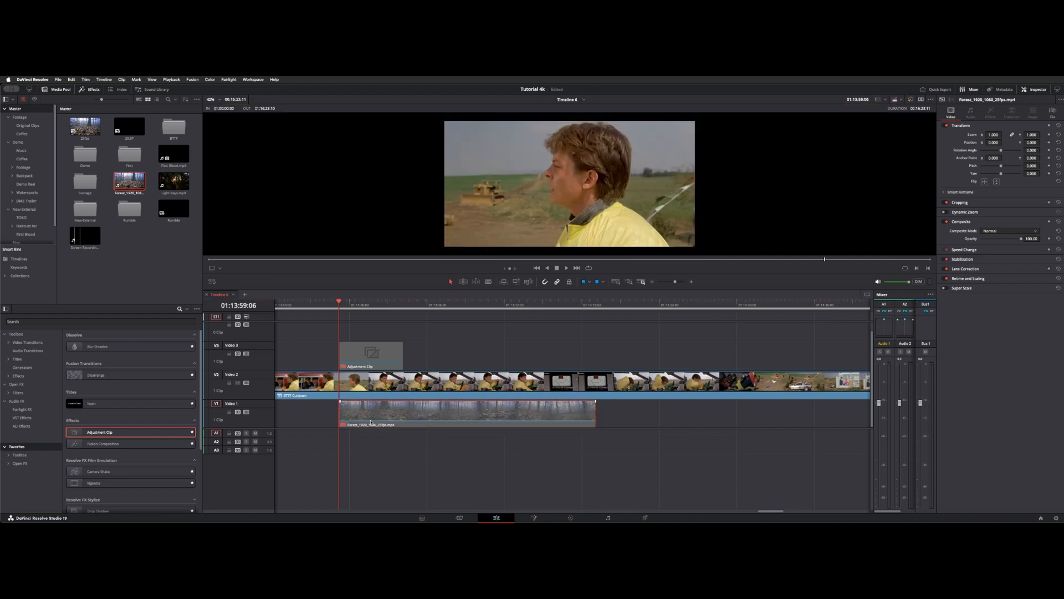
click(372, 421)
key(d)
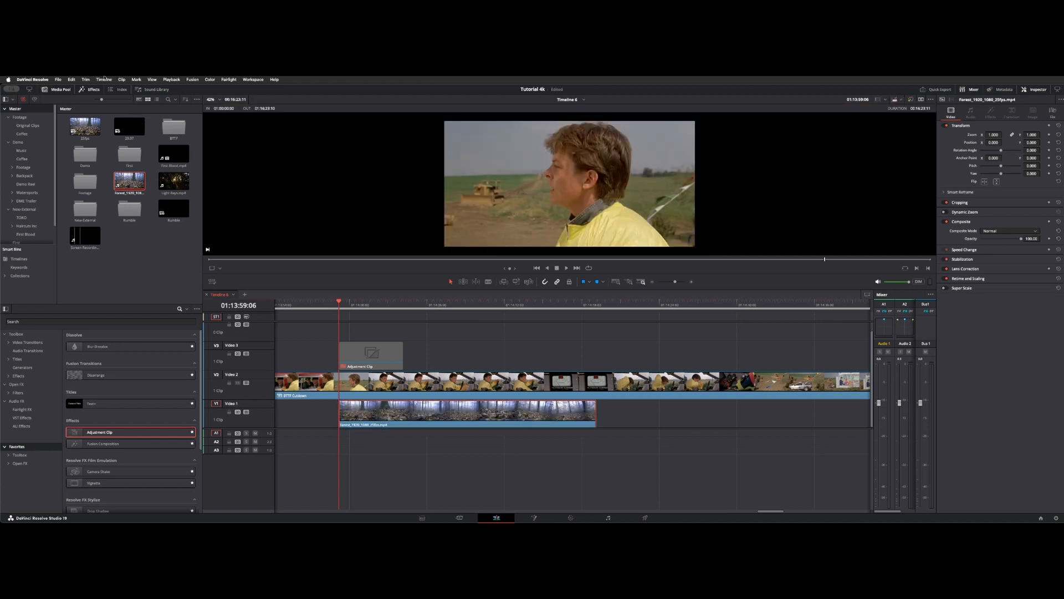
Change the timeline's output blanking to 1.77 with the forest clip enabled beneath the BTTF footage.
click(104, 79)
mouse_move(153, 390)
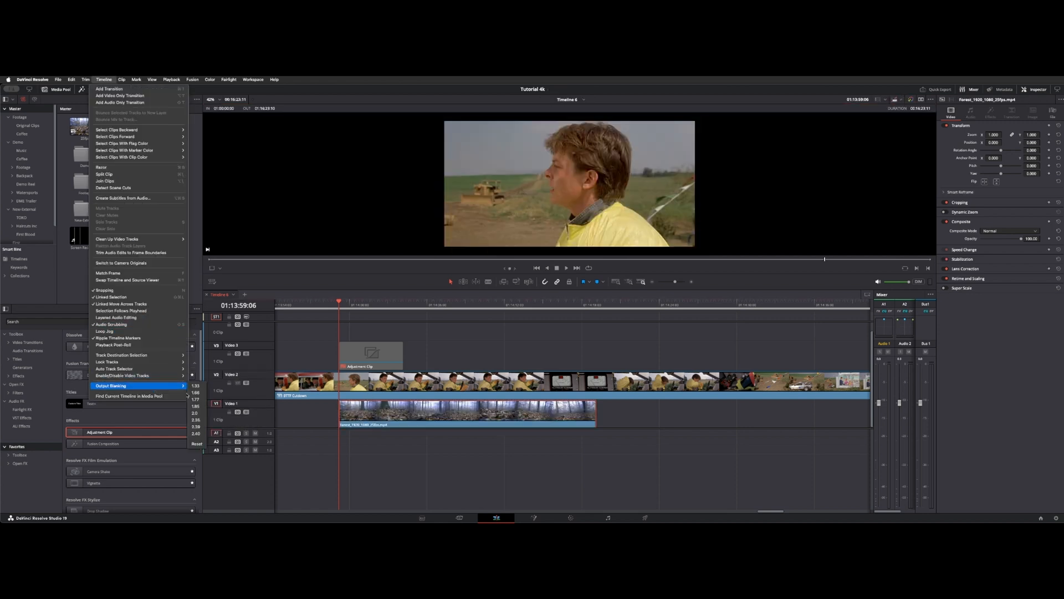
click(195, 399)
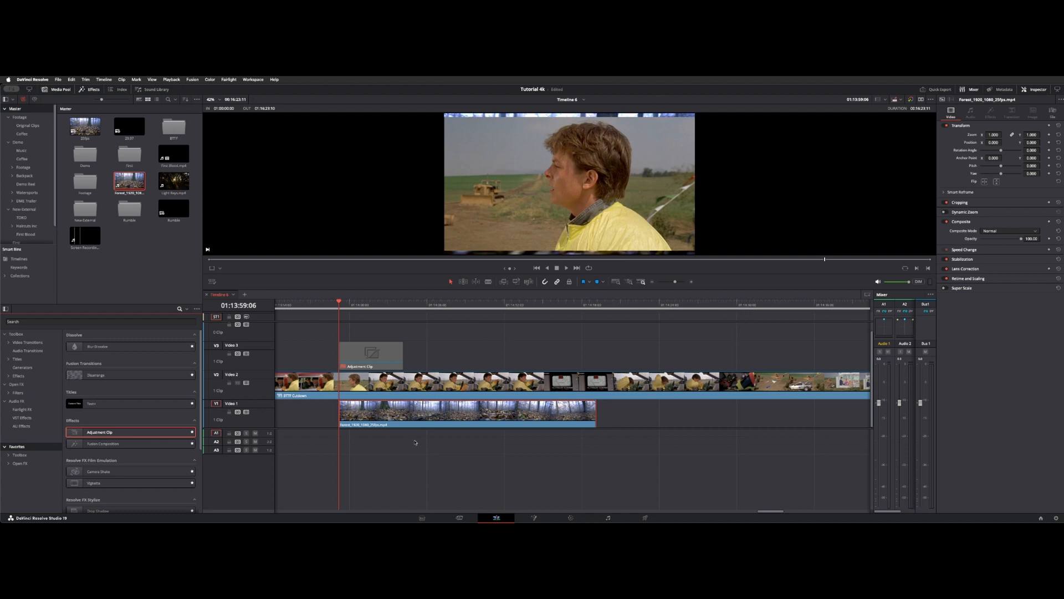
Examine the viewer background choices in the timeline view options and close them, leaving Black selected.
click(391, 416)
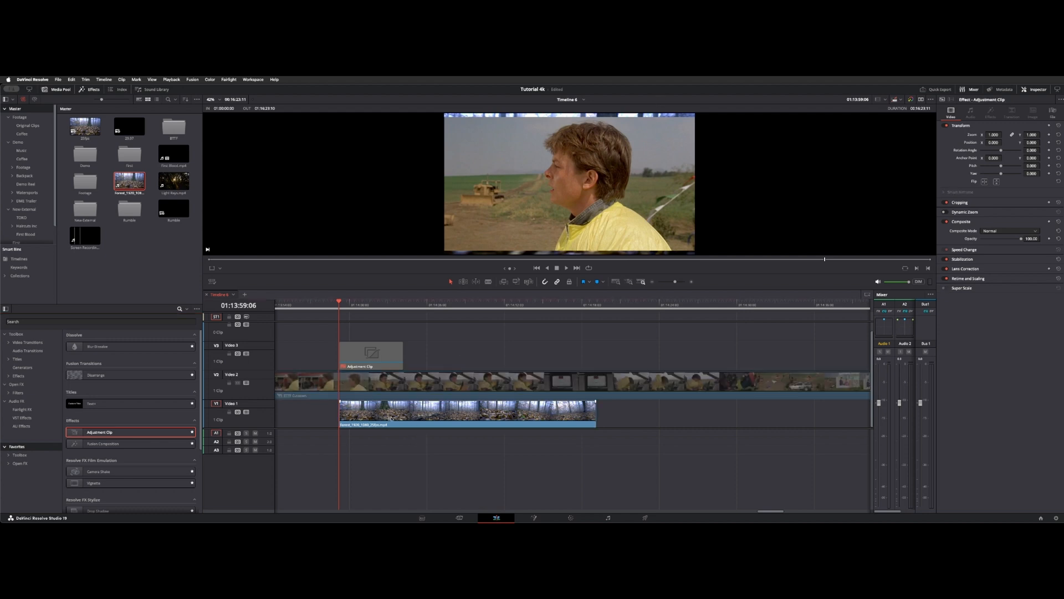
click(216, 282)
mouse_move(258, 335)
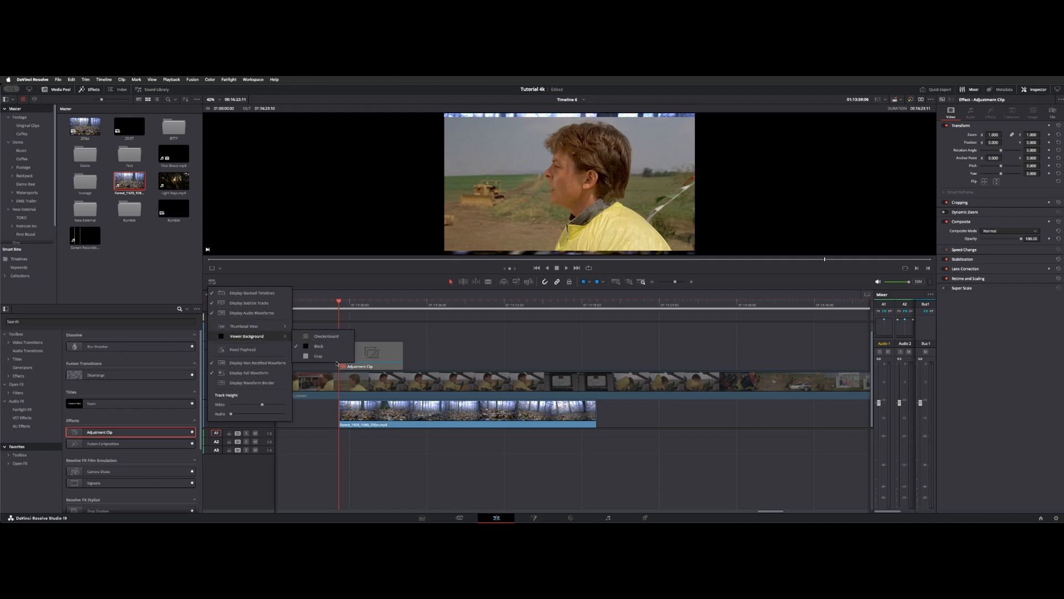
click(444, 328)
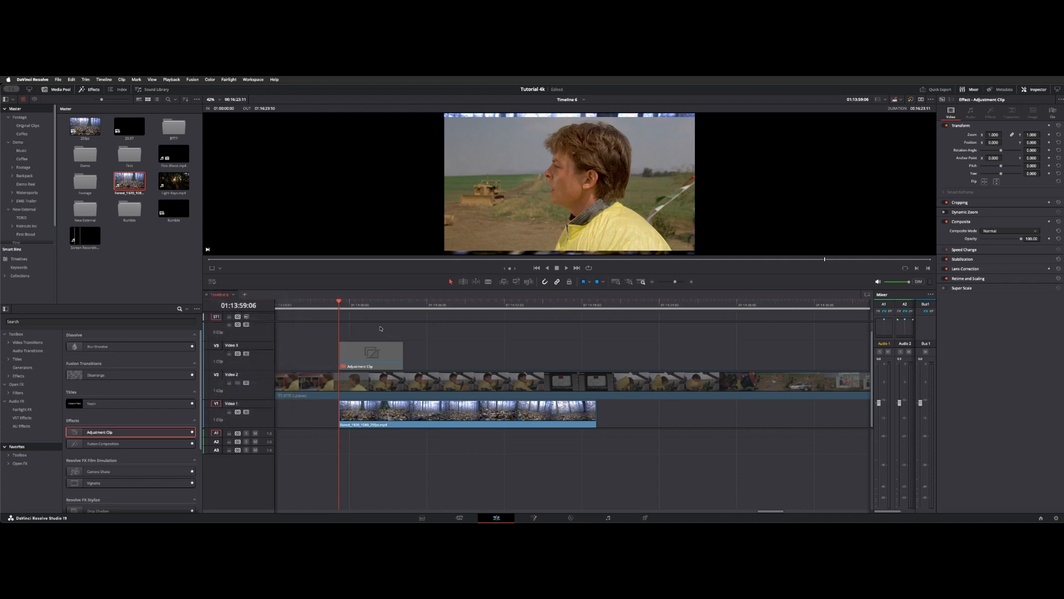